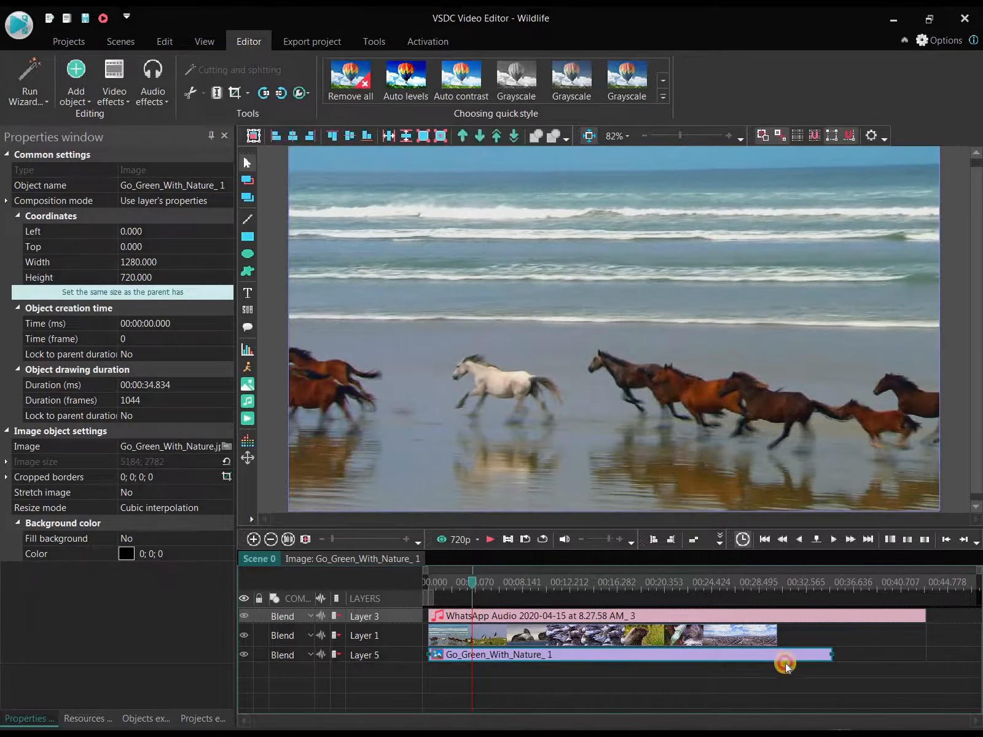
Step: Shorten the Go_Green_With_Nature image clip to about 0.63 s at the scene start and place the WhatsApp audio directly after it
click(783, 661)
drag(831, 655, 443, 665)
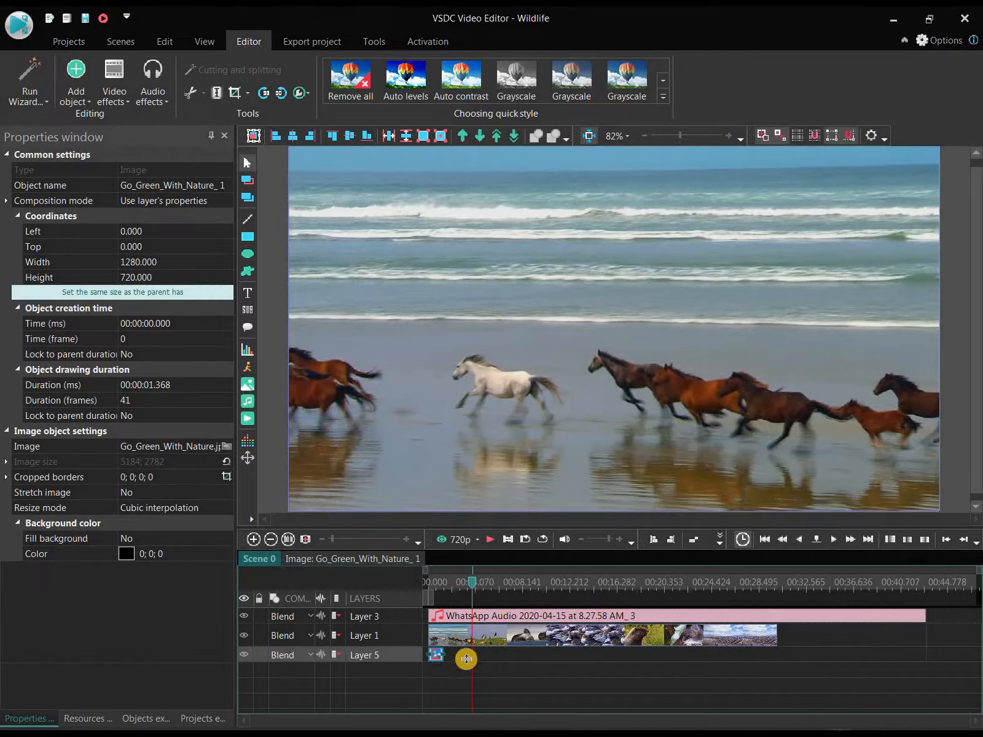
drag(497, 616, 466, 615)
Step: Play the scene from the beginning to check the opening image and the fade-in of the Wildlife video
click(430, 582)
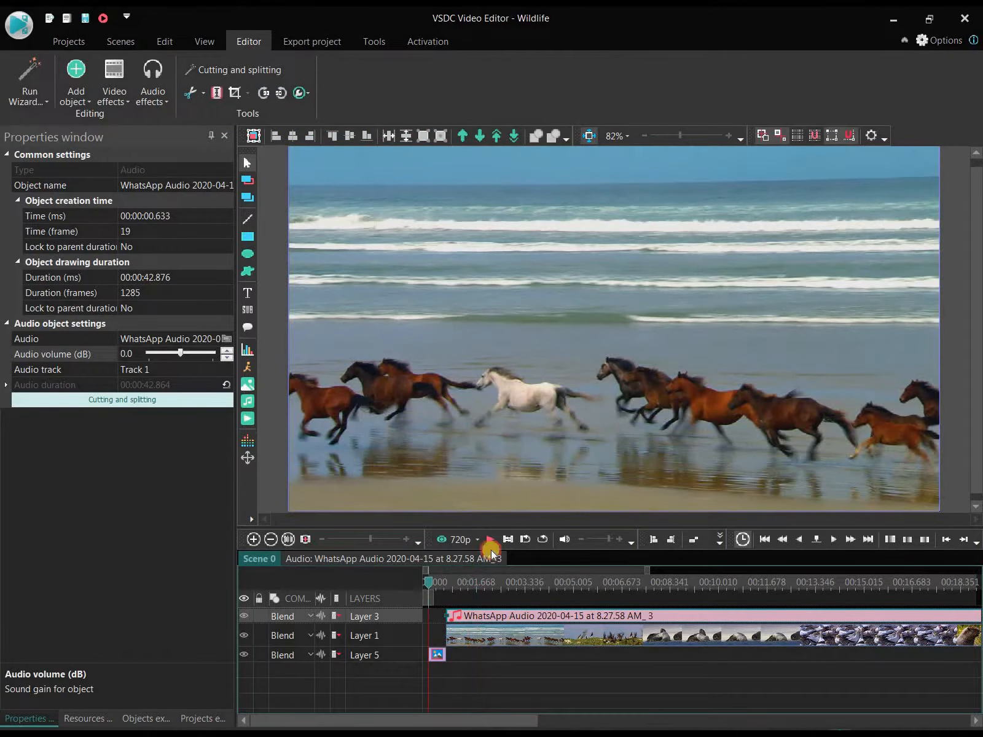
click(491, 539)
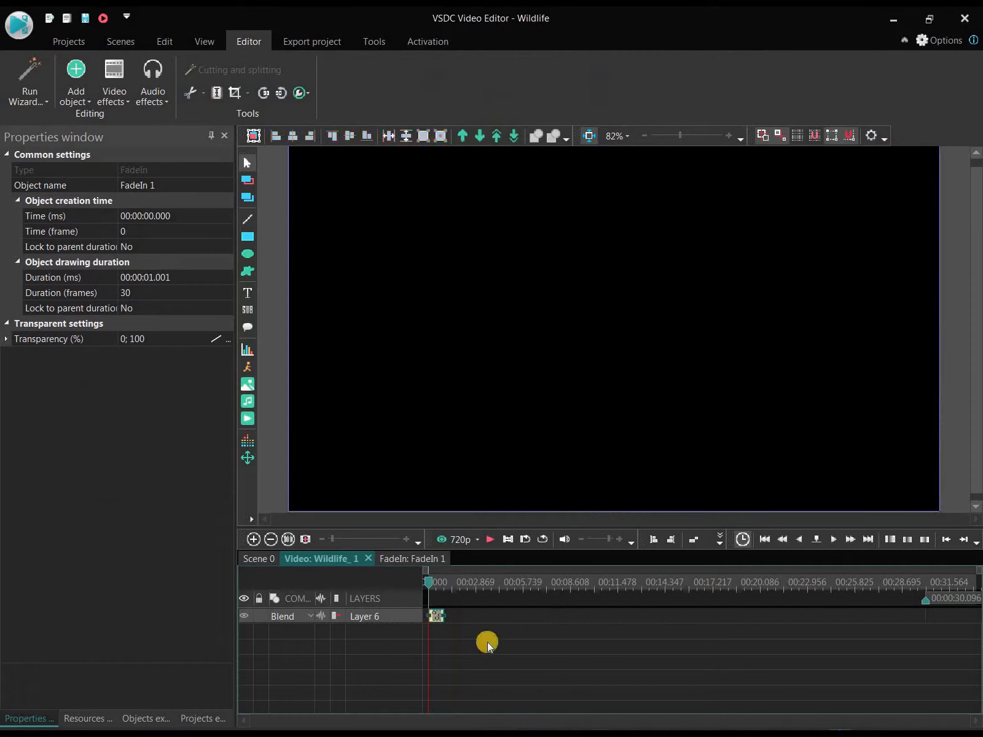
click(261, 559)
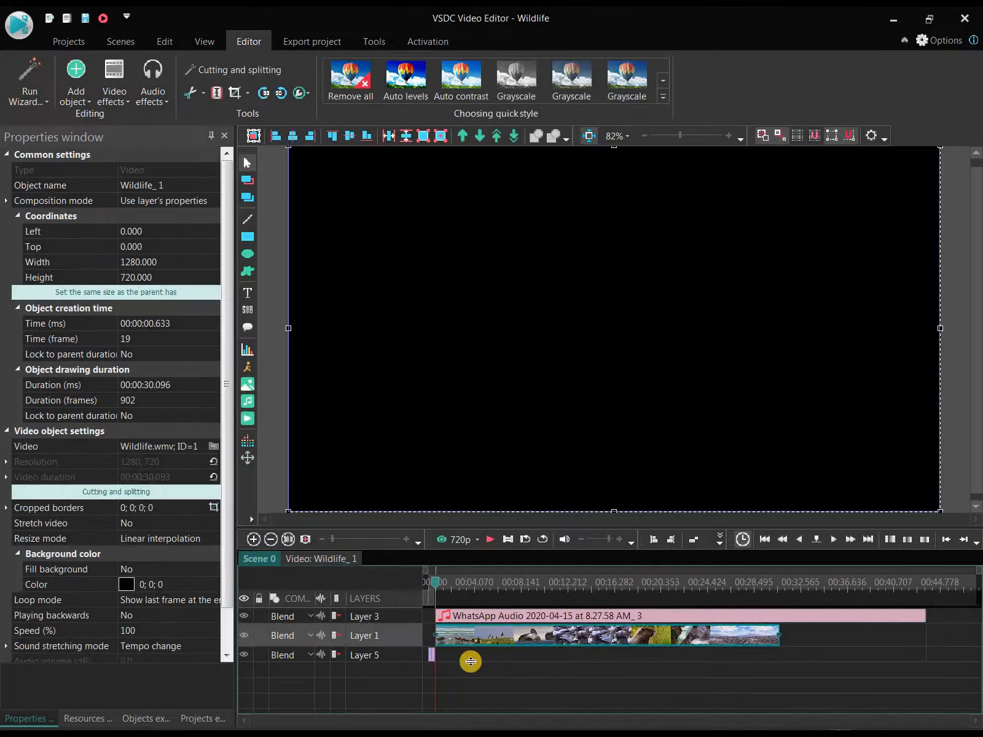
click(491, 539)
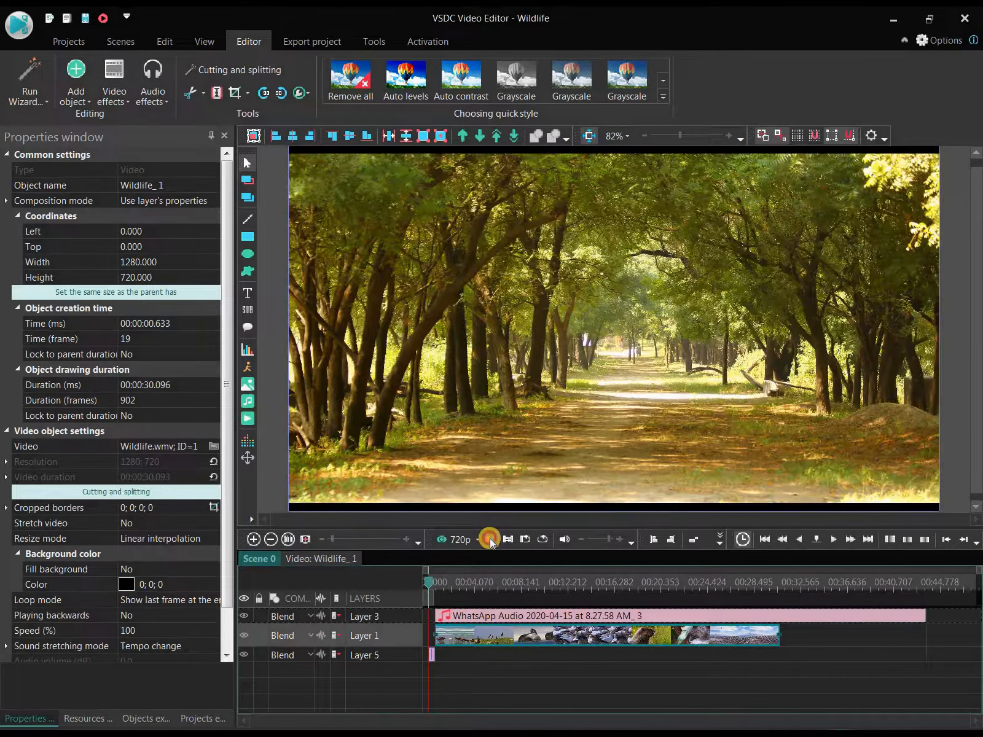
Step: Lengthen the fade-in effect inside the Wildlife video clip and play the scene to check it
click(449, 636)
click(339, 561)
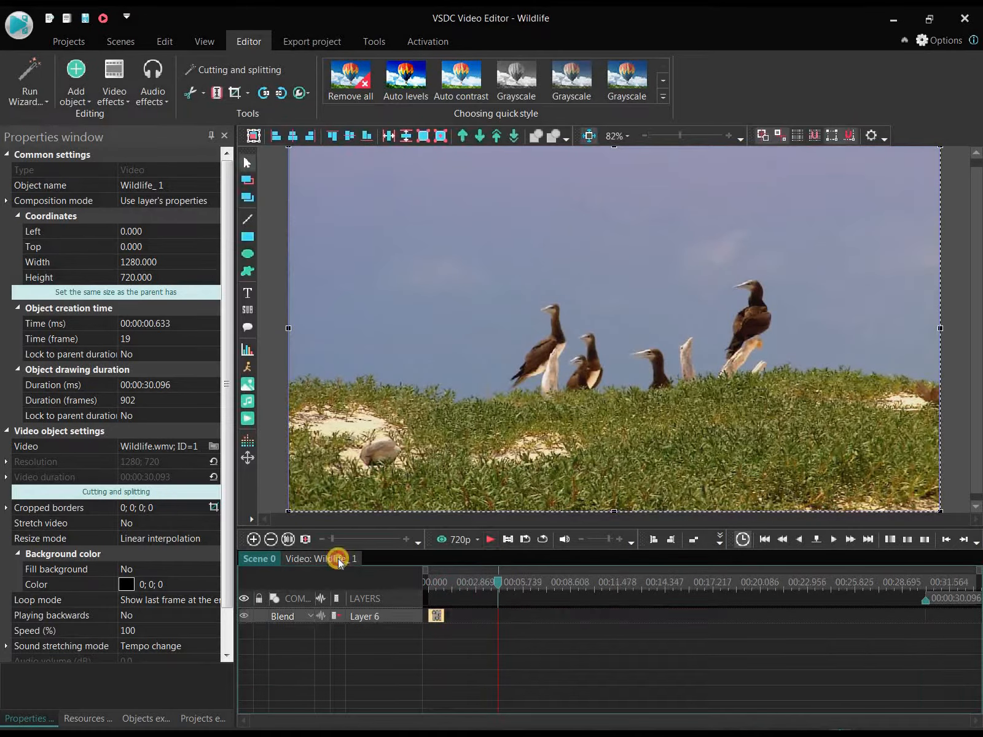
double_click(437, 617)
drag(438, 618, 456, 616)
click(259, 559)
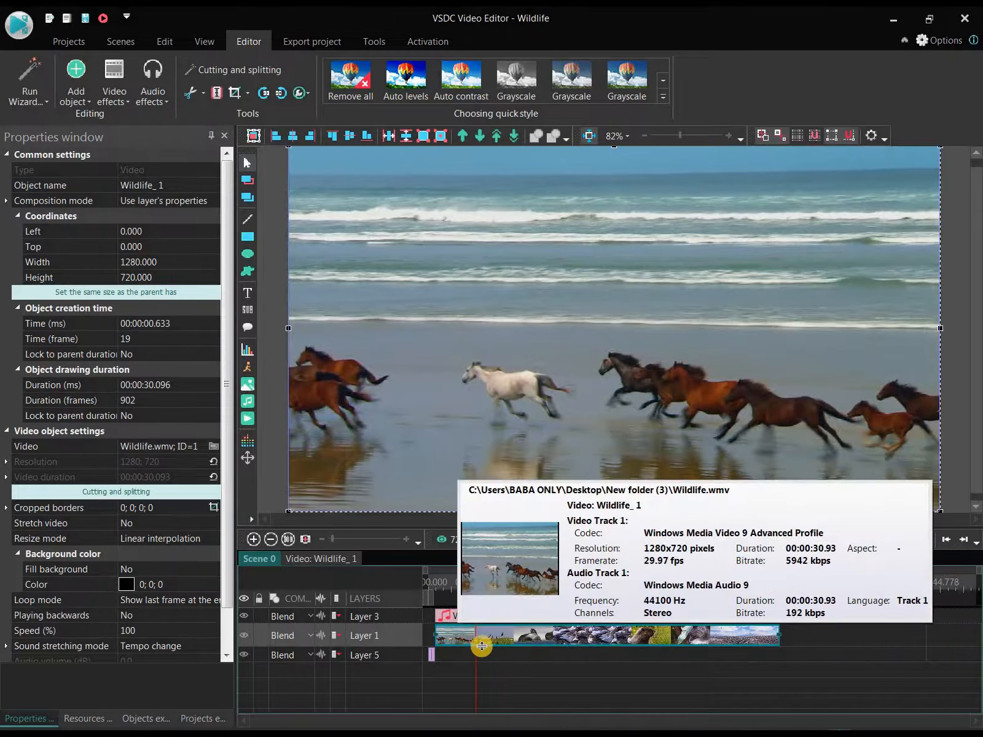
click(493, 542)
click(493, 542)
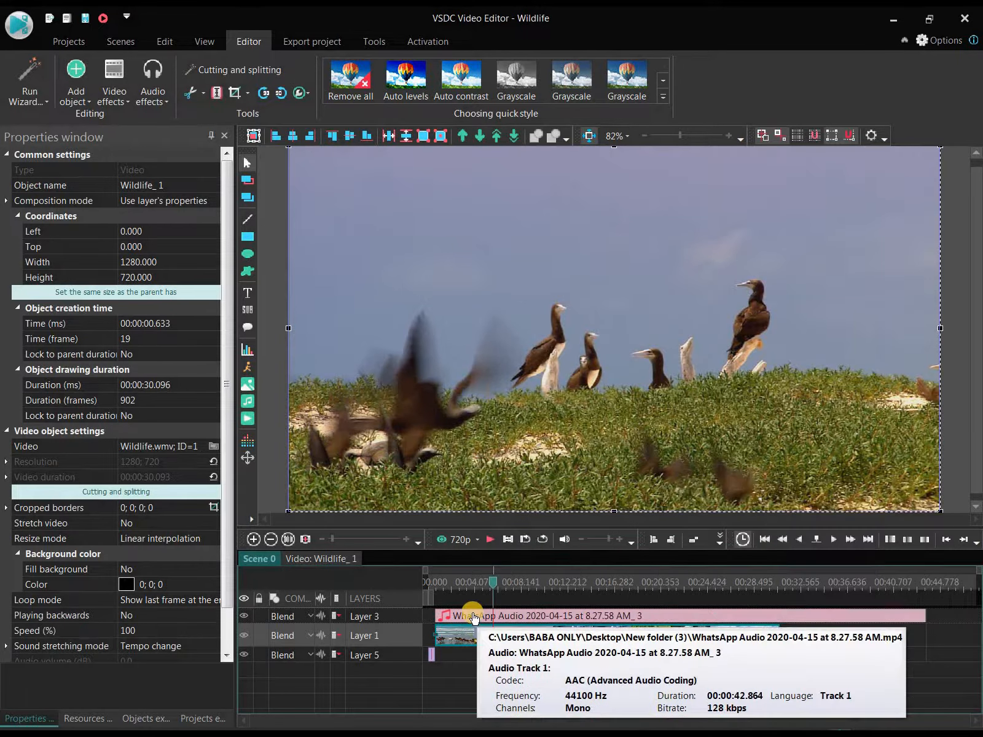
Step: Split the WhatsApp audio and the Wildlife video together at about 5.67 s and again at about 10.48 s
click(472, 614)
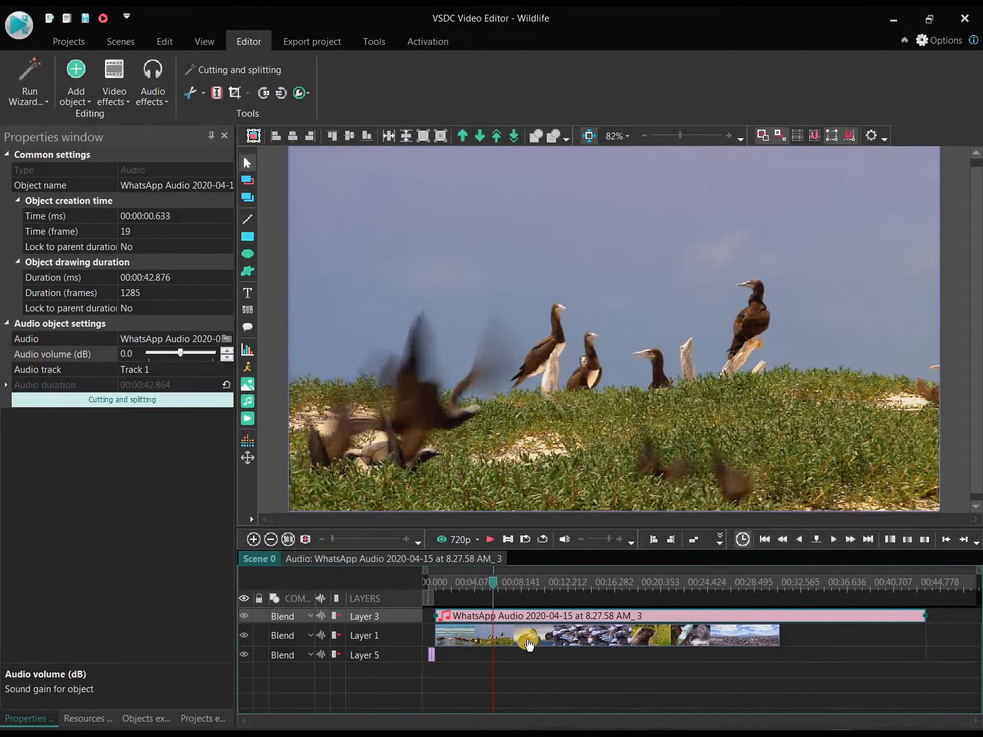
click(527, 640)
click(526, 619)
click(529, 639)
click(535, 658)
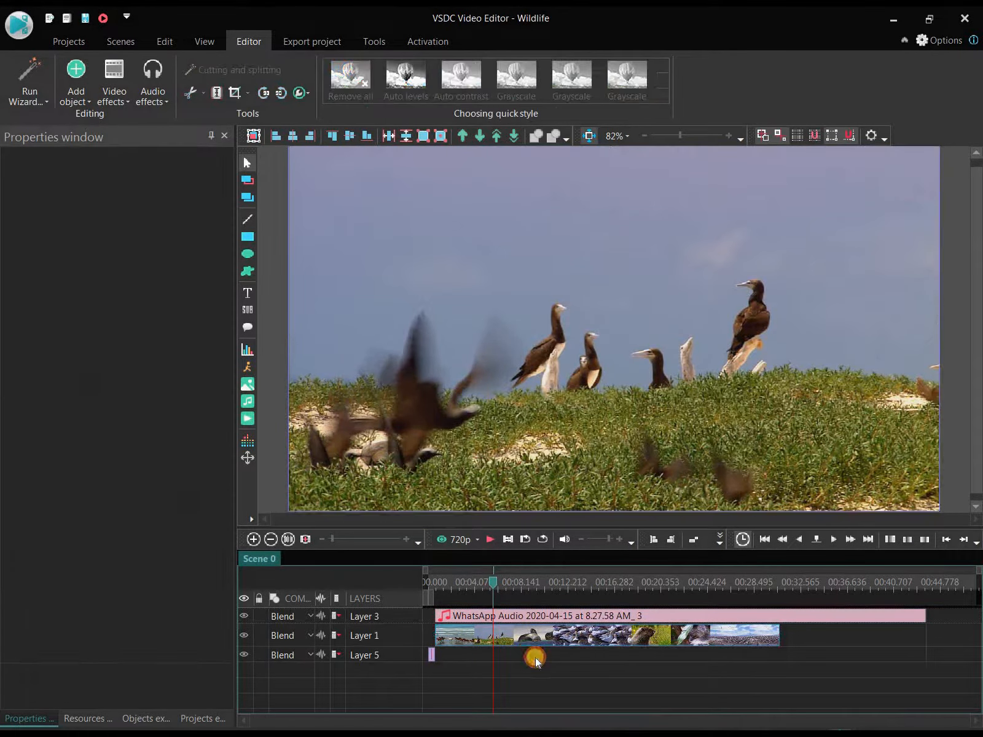
click(516, 617)
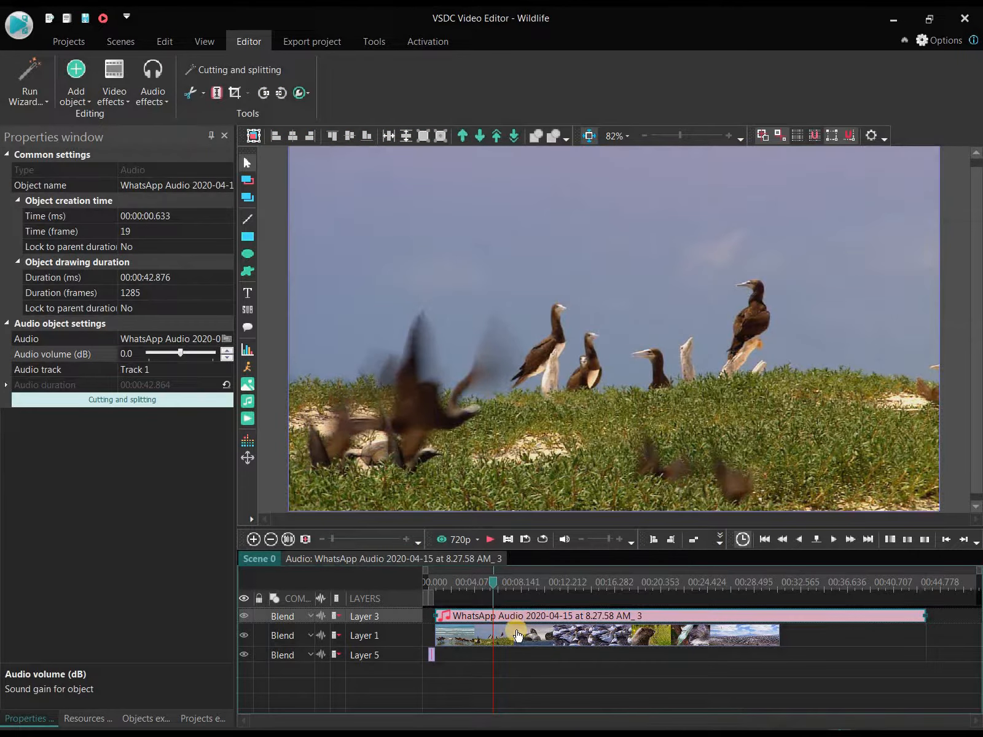
mouse_move(516, 636)
click(518, 640)
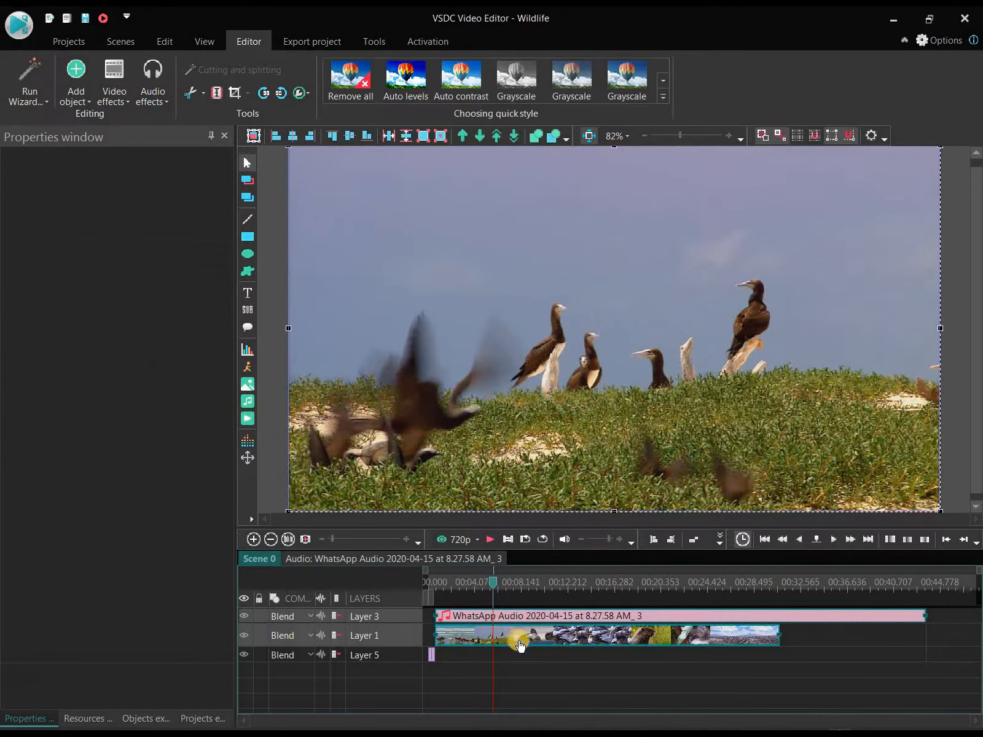
click(215, 94)
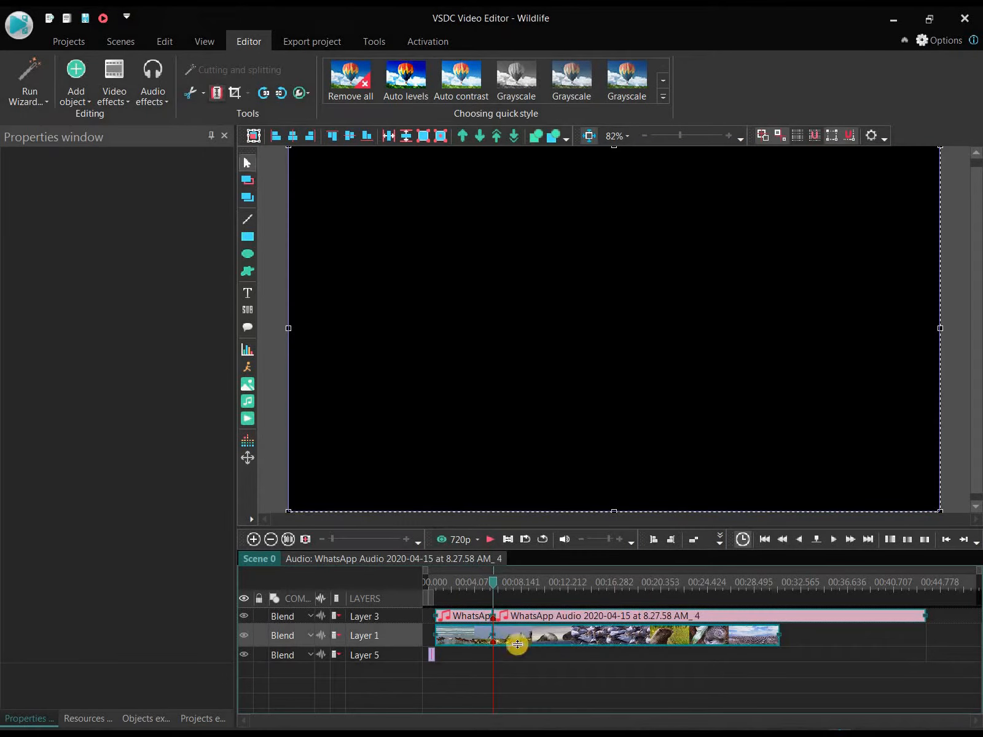
click(549, 585)
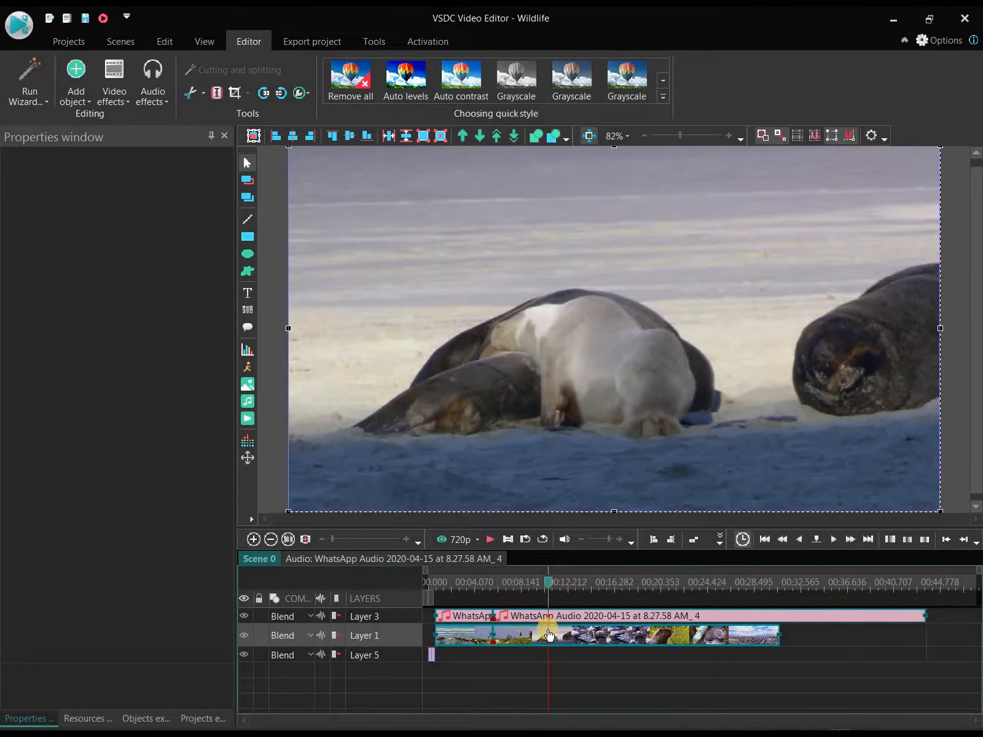
click(217, 92)
Step: Delete the middle video and audio segments and close the gap by moving the remaining parts against the first ones
click(521, 642)
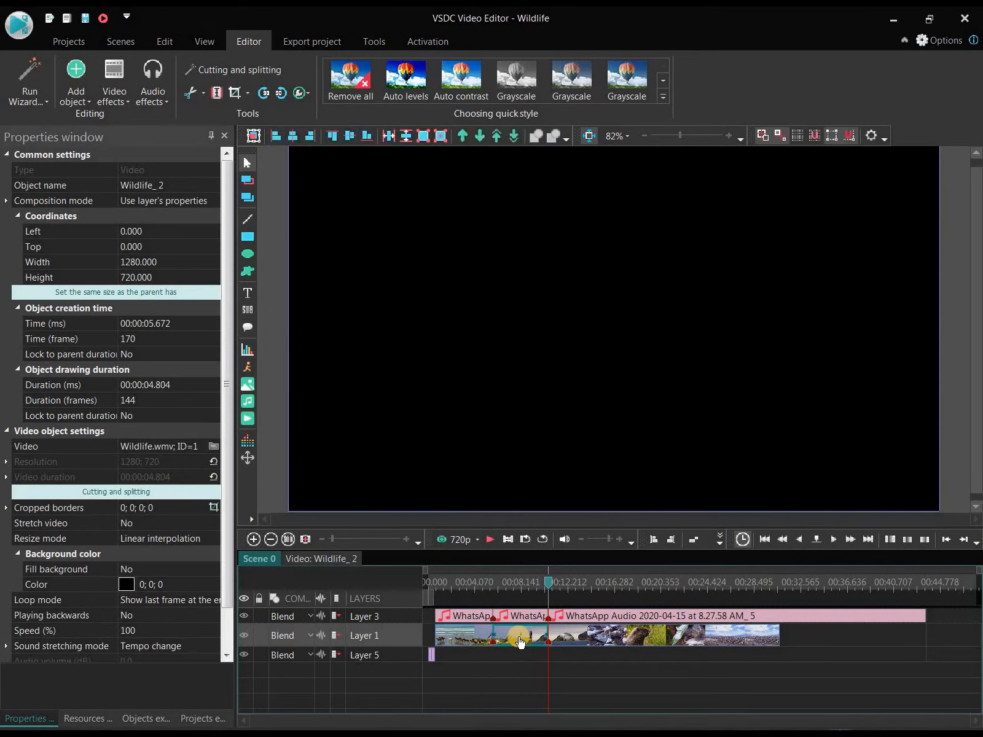
click(527, 616)
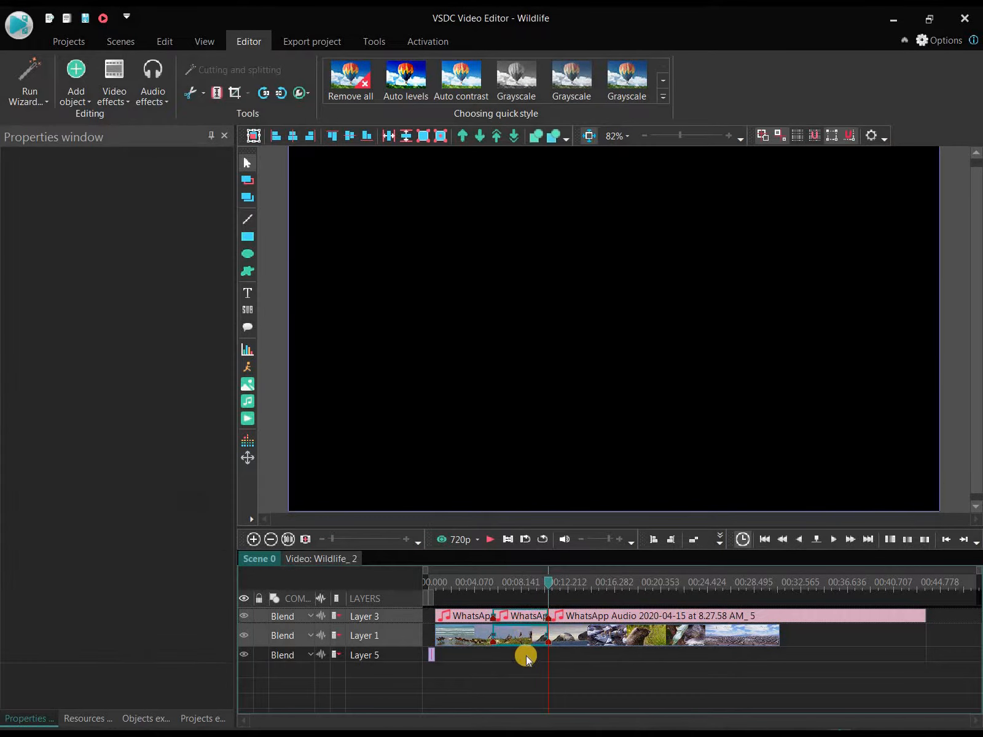
key(Delete)
drag(584, 635, 528, 636)
drag(584, 617, 528, 616)
Step: Add a text counter from the scene beginning, about 224 by 62 in size, in the upper-left corner of the frame
click(524, 582)
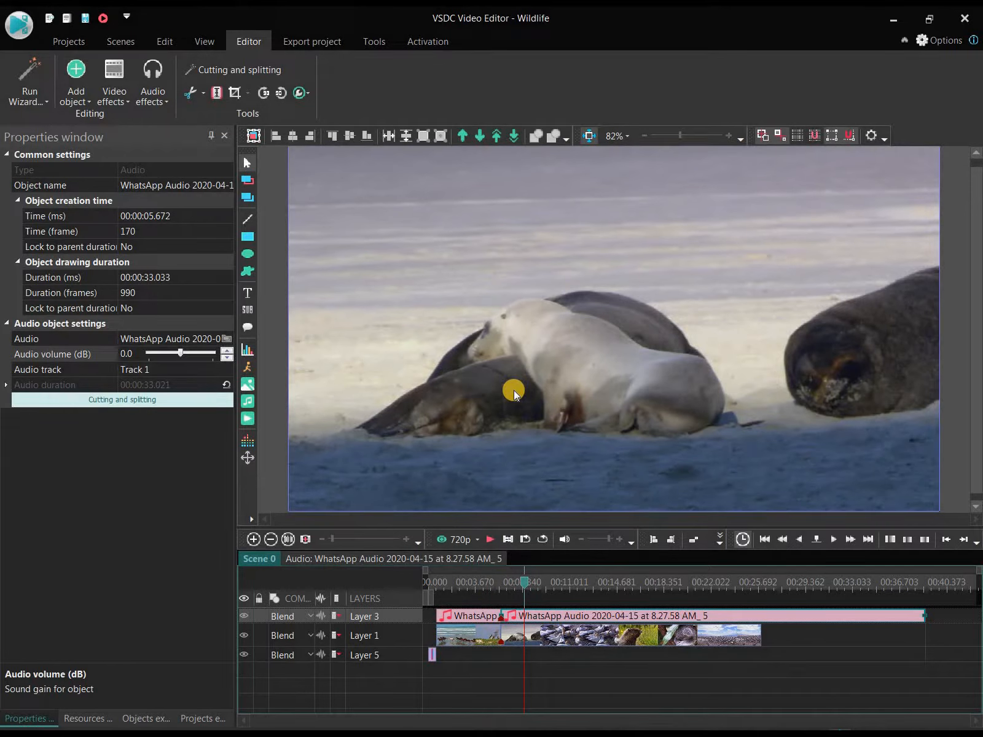
click(72, 101)
mouse_move(132, 246)
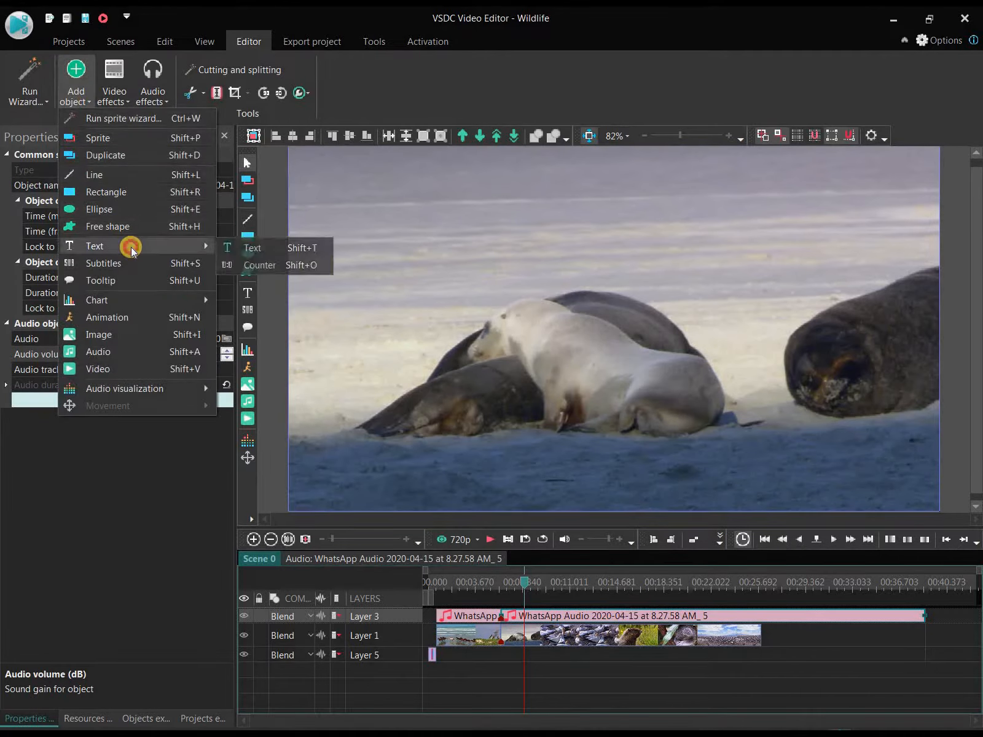
click(257, 262)
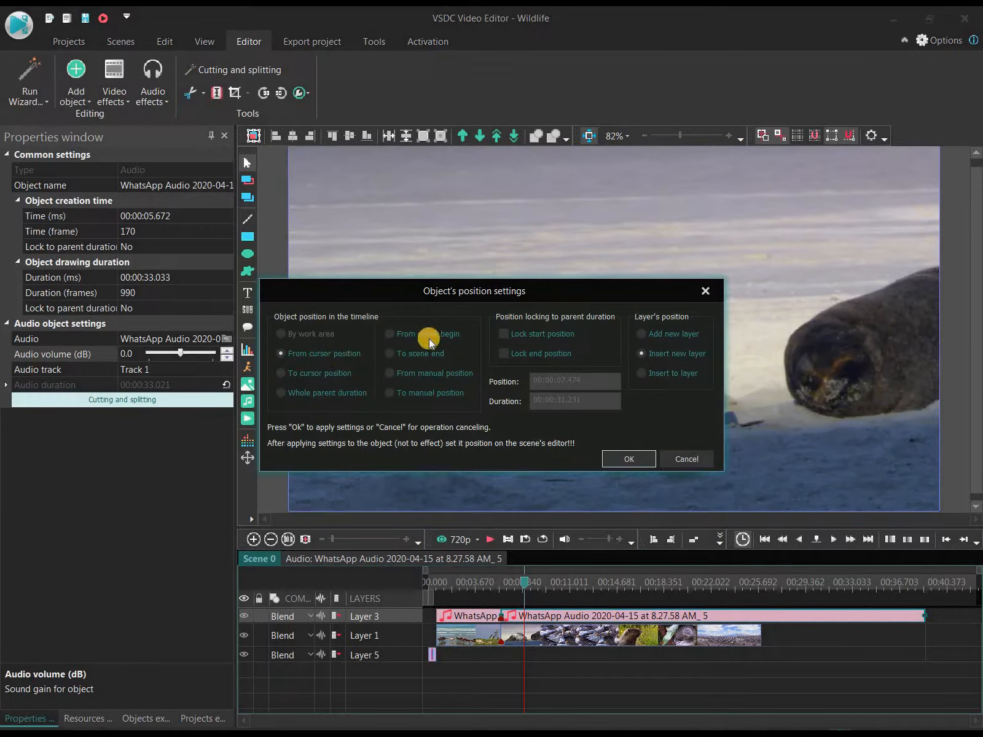
click(424, 334)
click(627, 457)
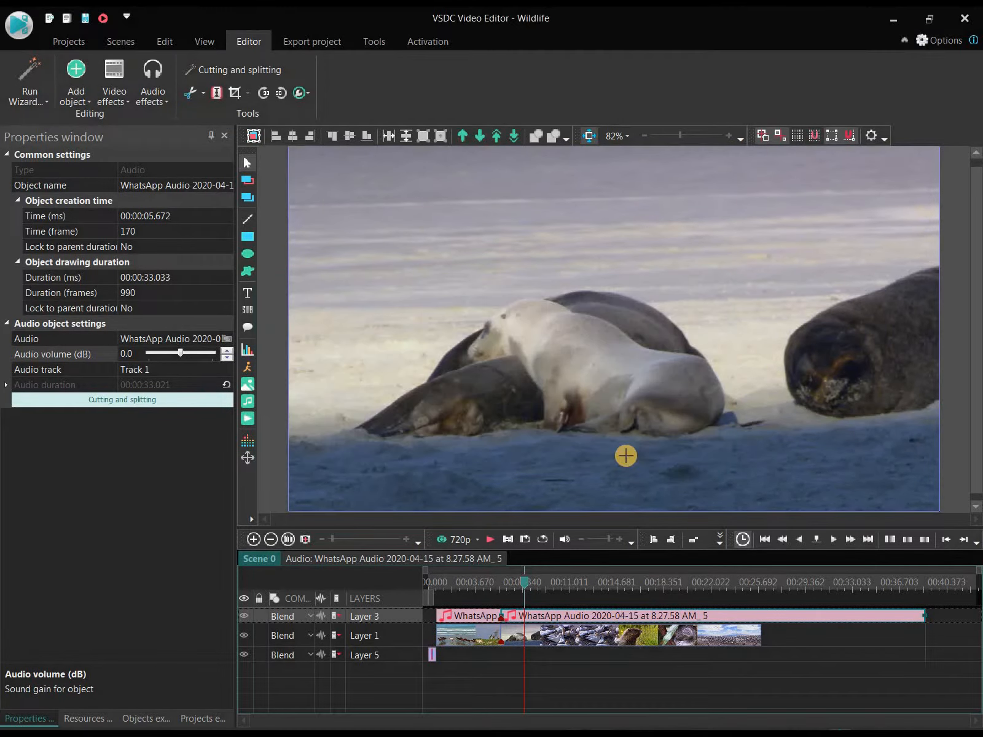
drag(296, 161, 411, 190)
Step: Add a text object about 291 by 155 in the upper-right part of the frame, reading "THIS IS TEXT"
click(247, 292)
drag(679, 231, 827, 310)
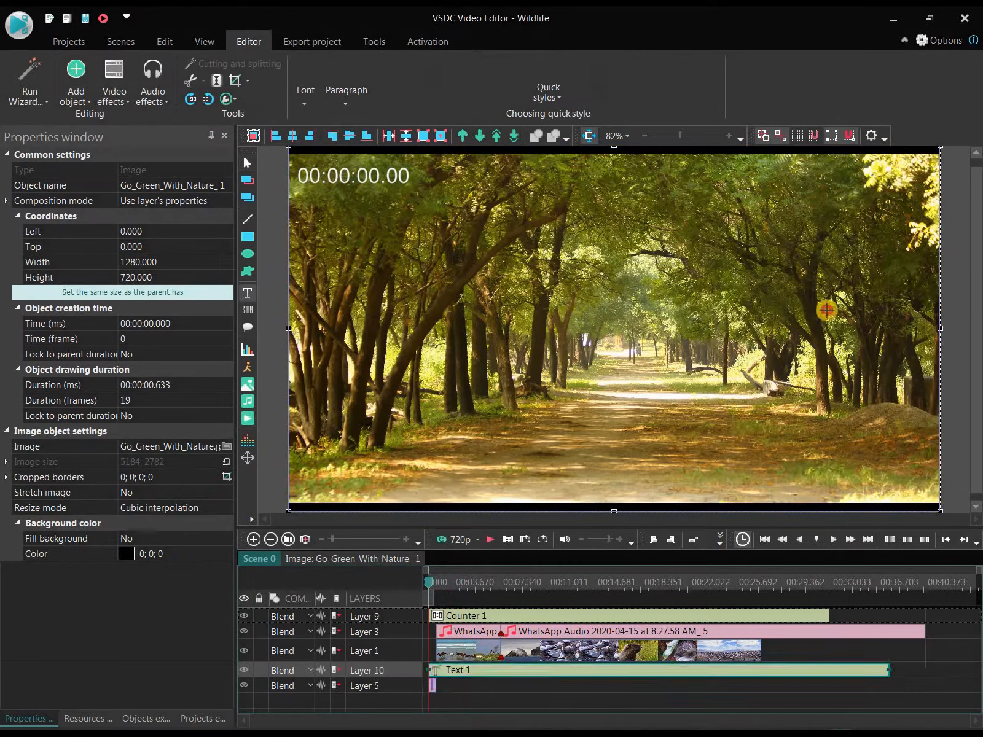
click(755, 286)
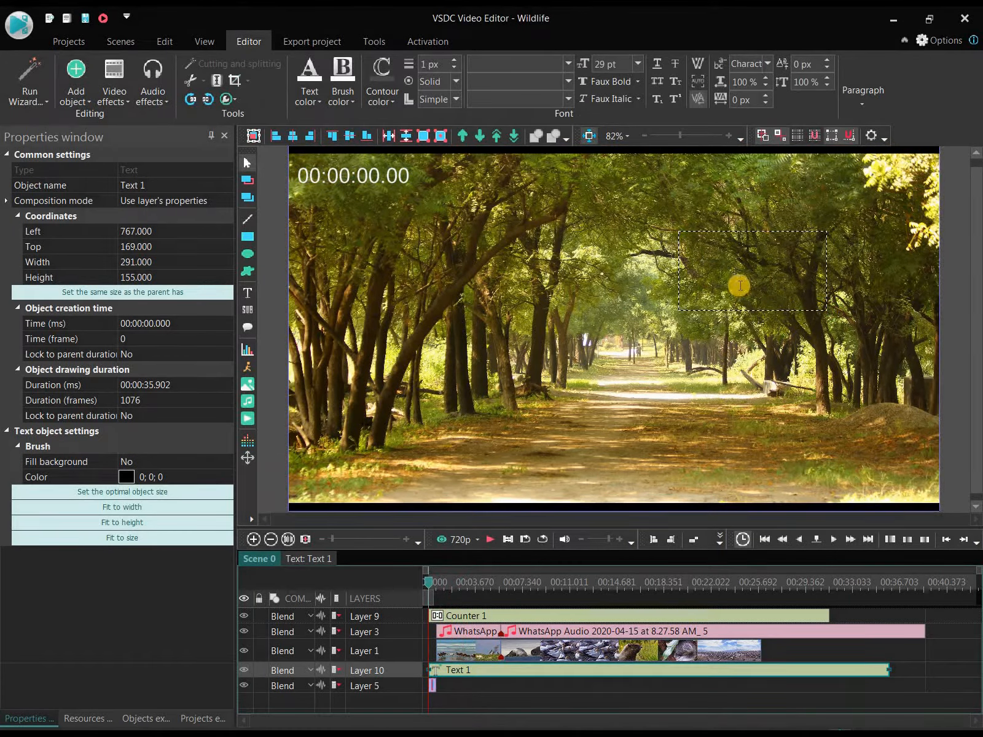
text(THIS)
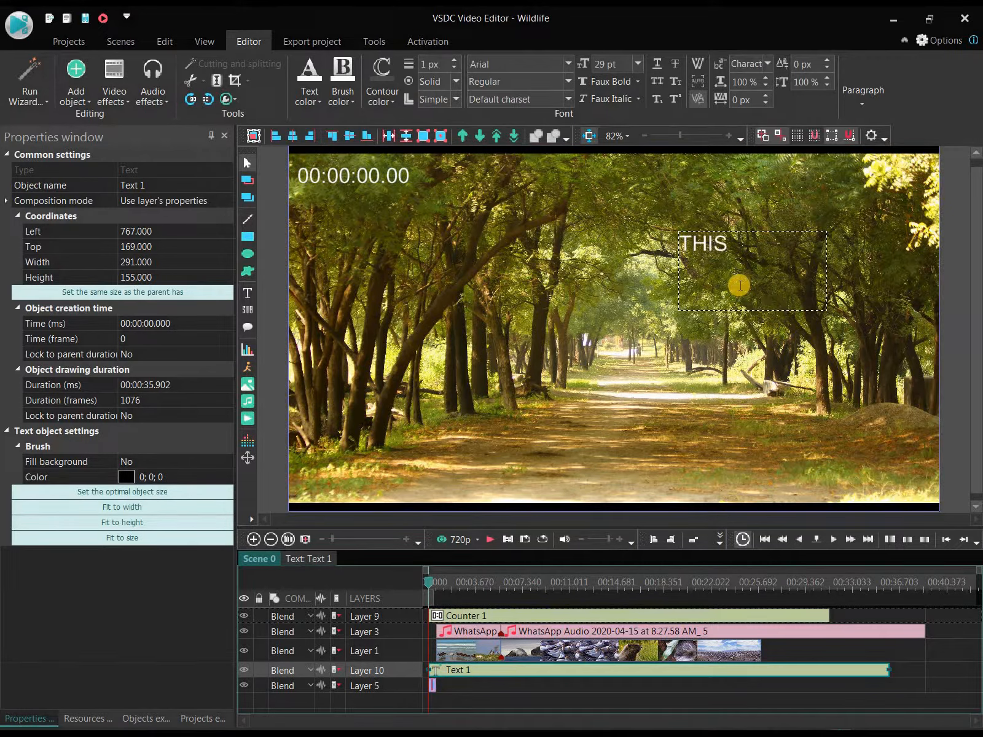
text( IS TEXT)
Step: Change the colour of the whole "THIS IS TEXT" title to red
drag(816, 243, 679, 243)
click(309, 97)
click(311, 267)
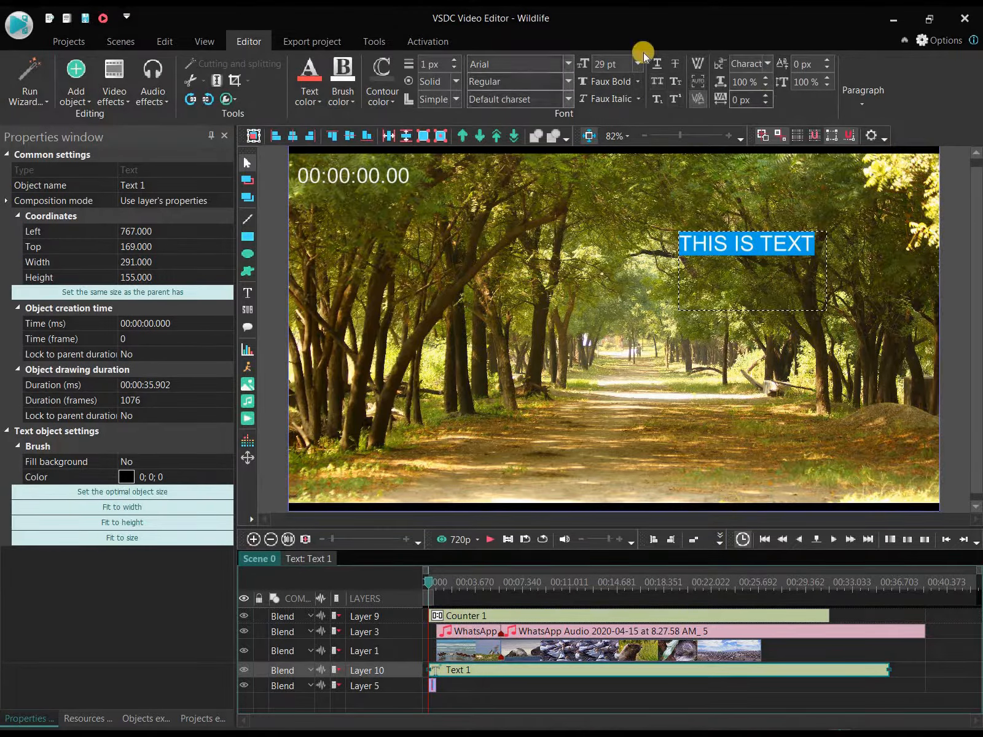
click(779, 276)
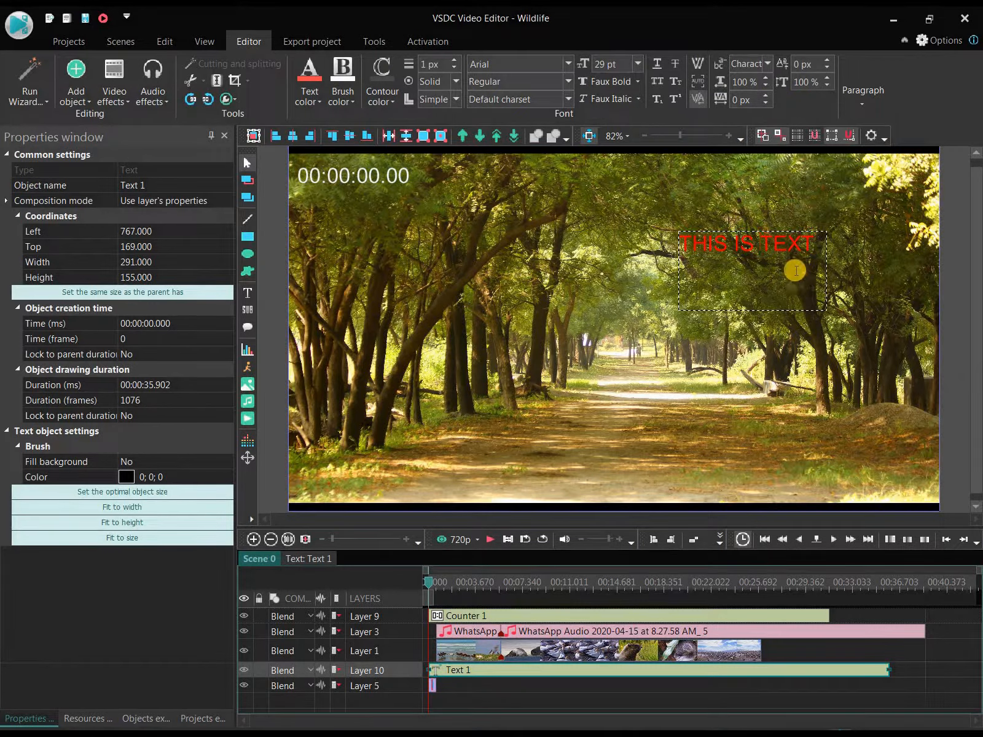
Step: Set the title's font size to 36 pt and resize its text box to about 497 by 98
drag(816, 243, 592, 236)
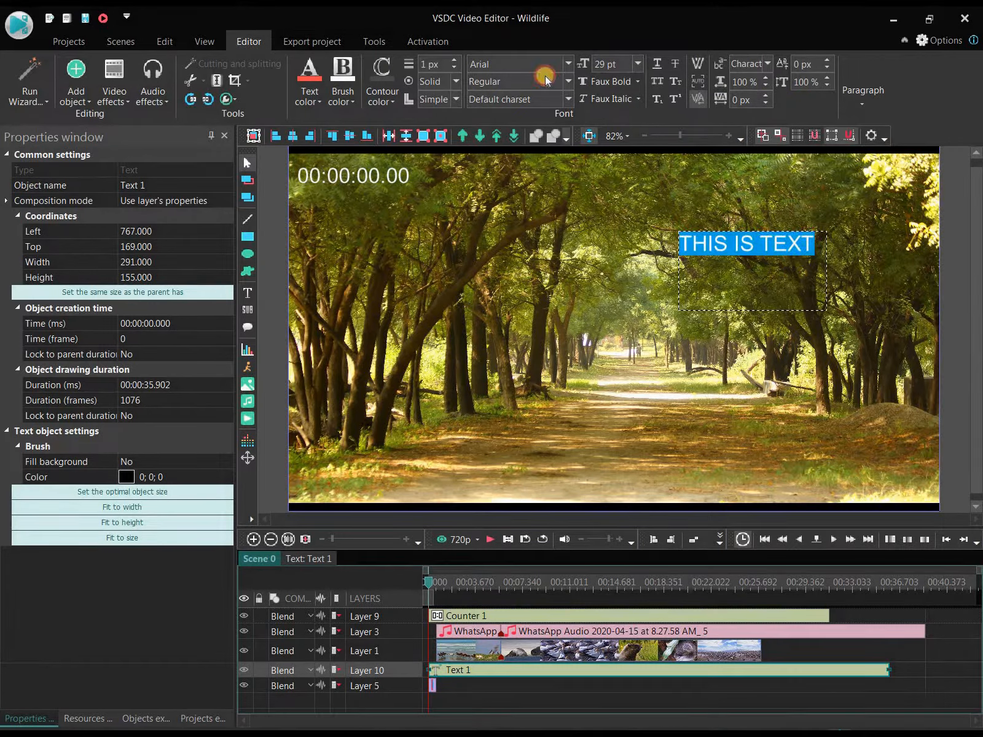
click(632, 64)
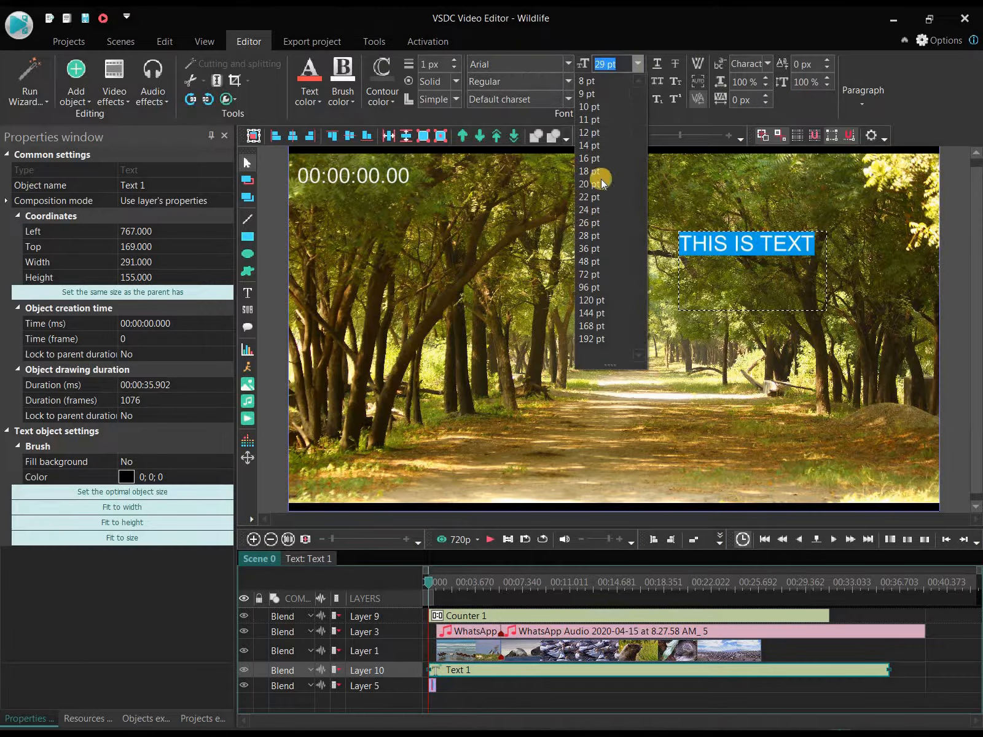
click(594, 249)
click(698, 287)
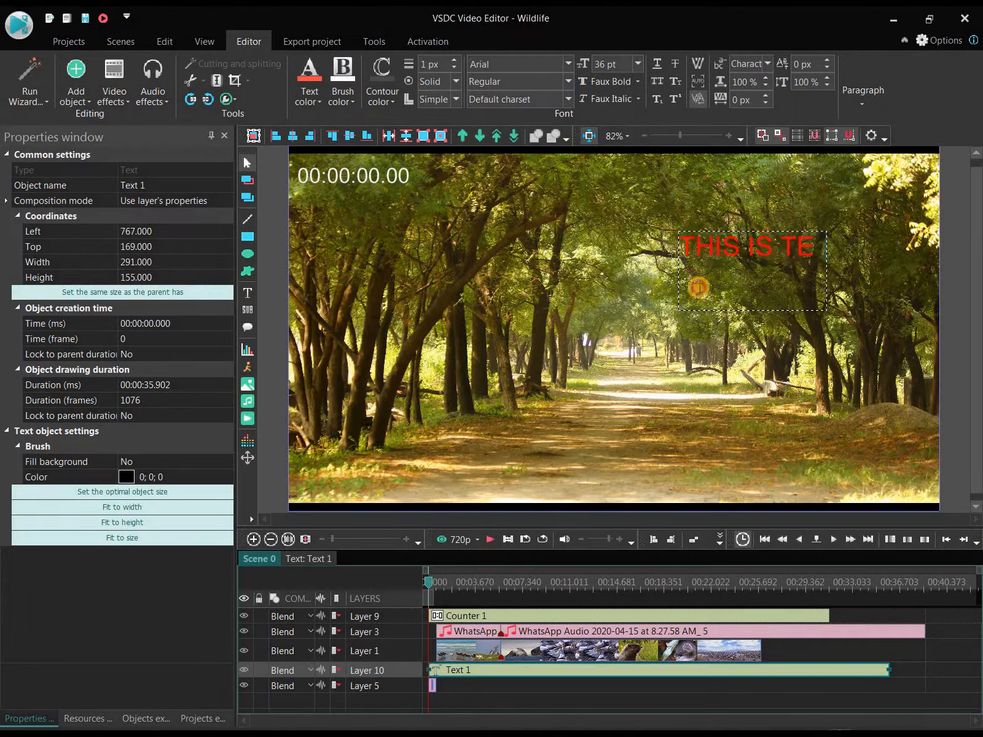
click(675, 312)
drag(677, 310, 573, 281)
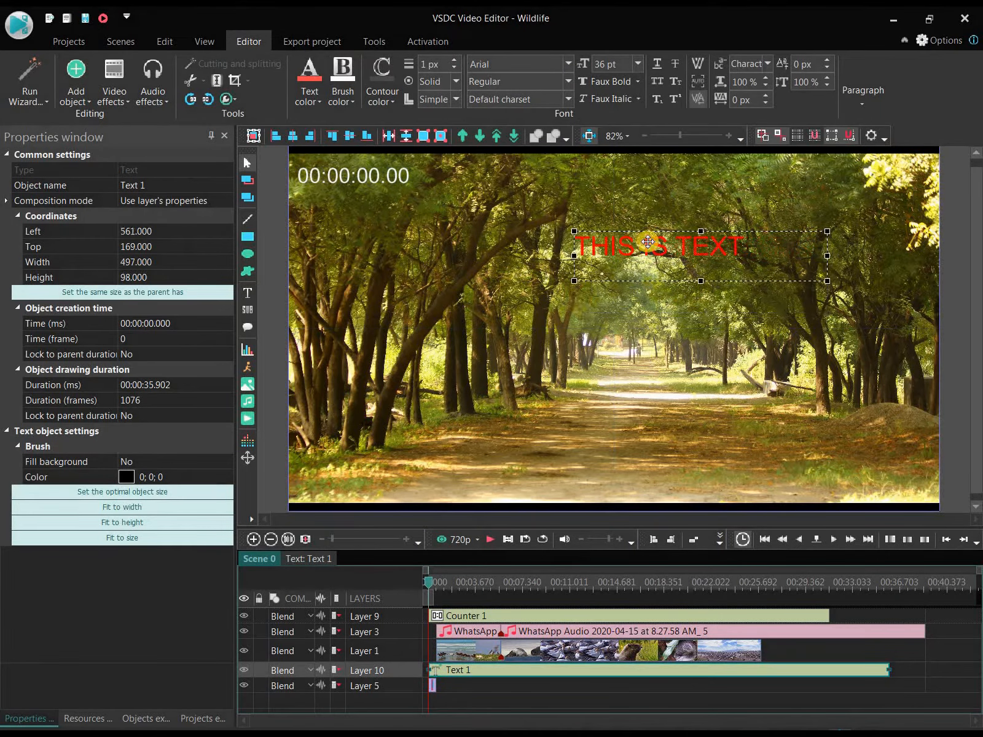
Step: Play the scene from its start to check how the counter and the text title appear over the video
click(432, 686)
click(489, 539)
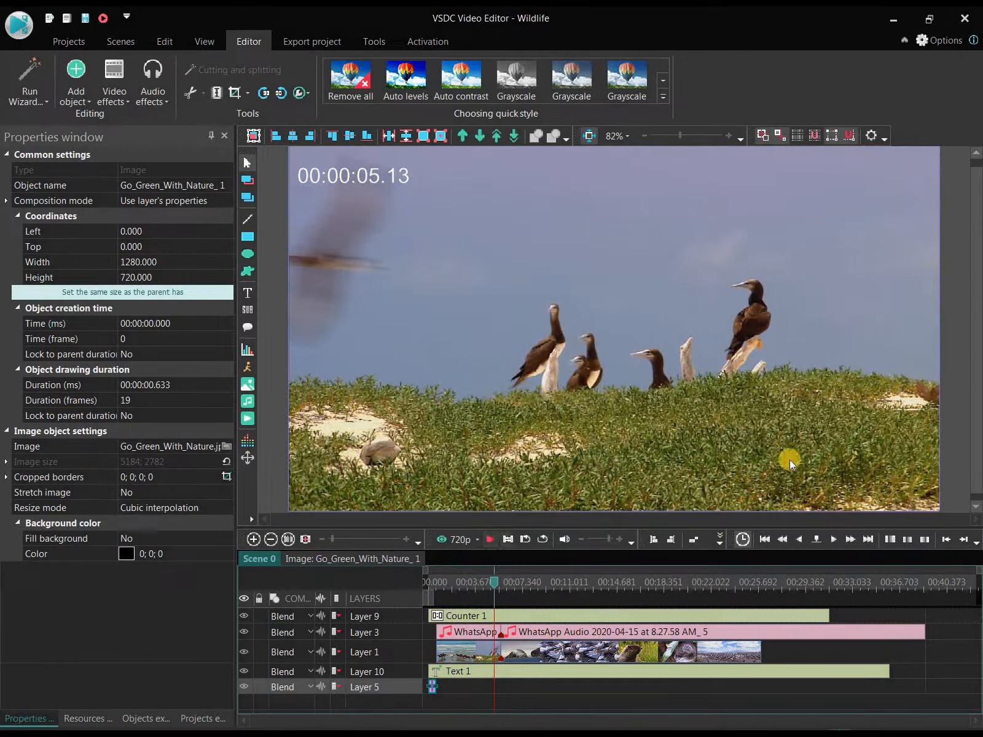
drag(494, 579, 424, 579)
click(488, 542)
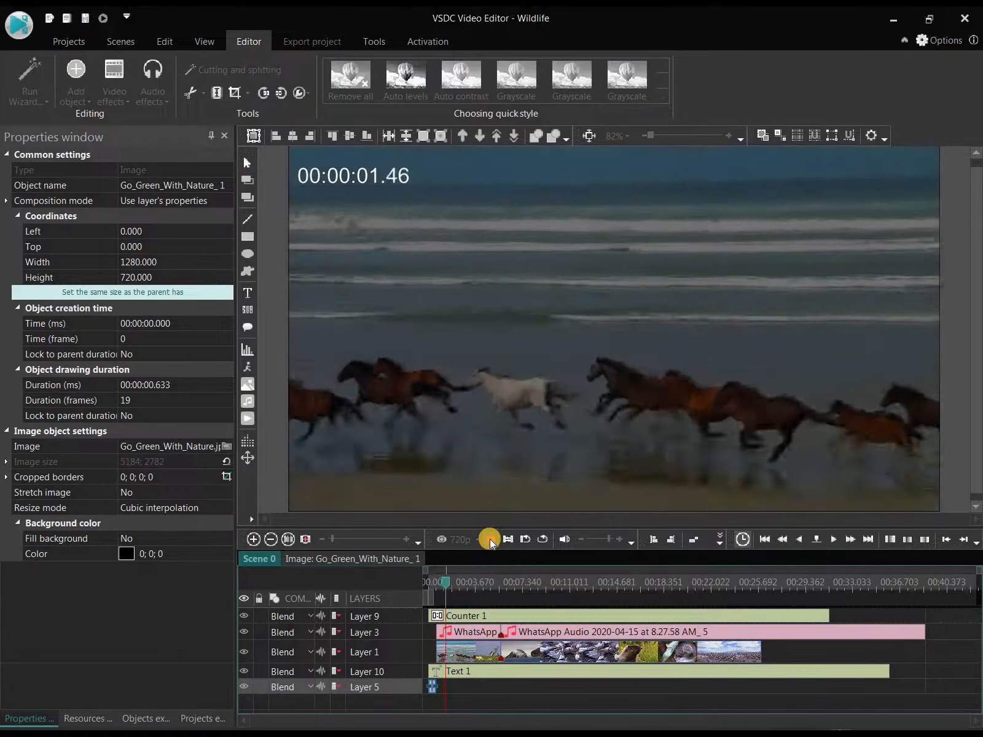
click(489, 540)
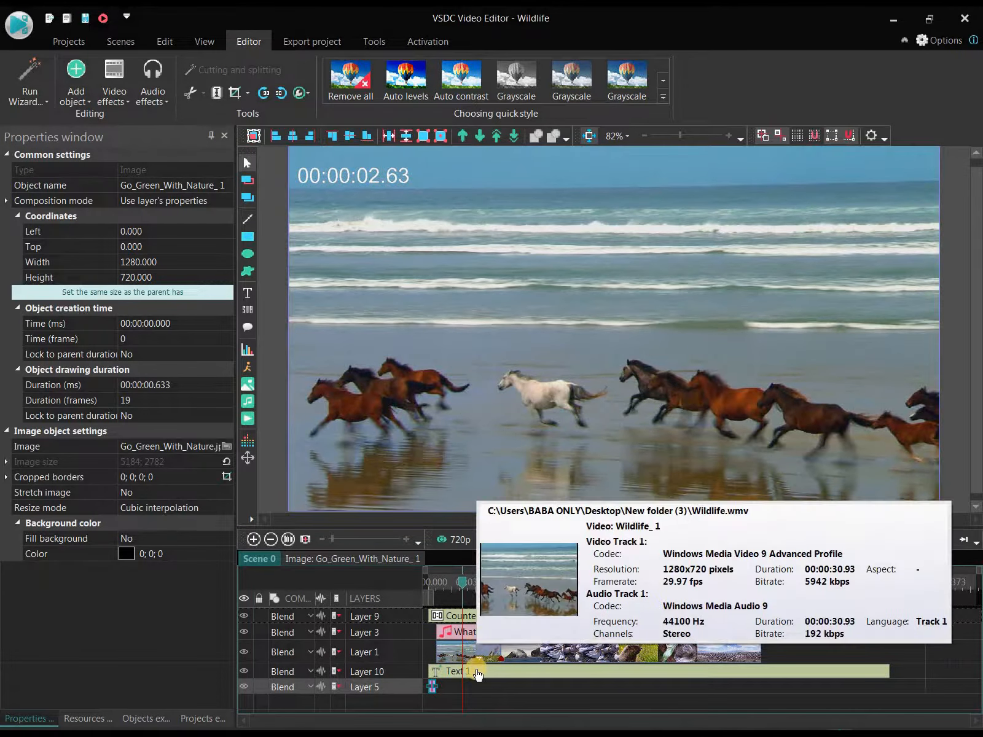
Step: Add a new layer for Counter 1 and place Text 1 on Layer 9 above the audio and video, starting at 00:00:00.000
drag(480, 674, 589, 612)
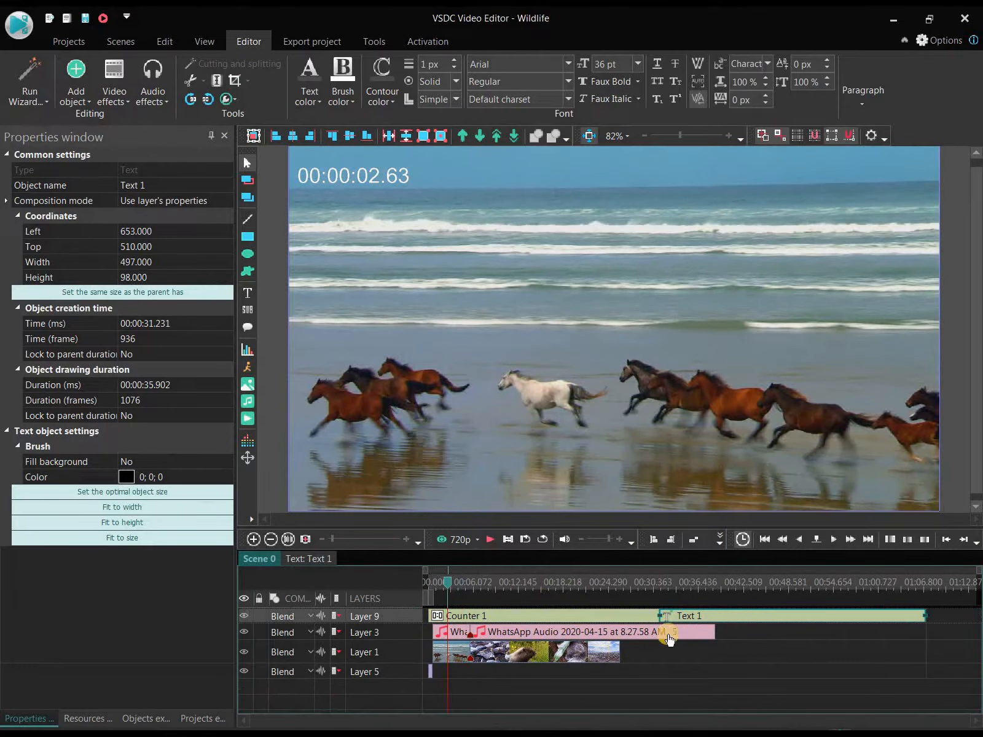
click(401, 631)
right_click(400, 631)
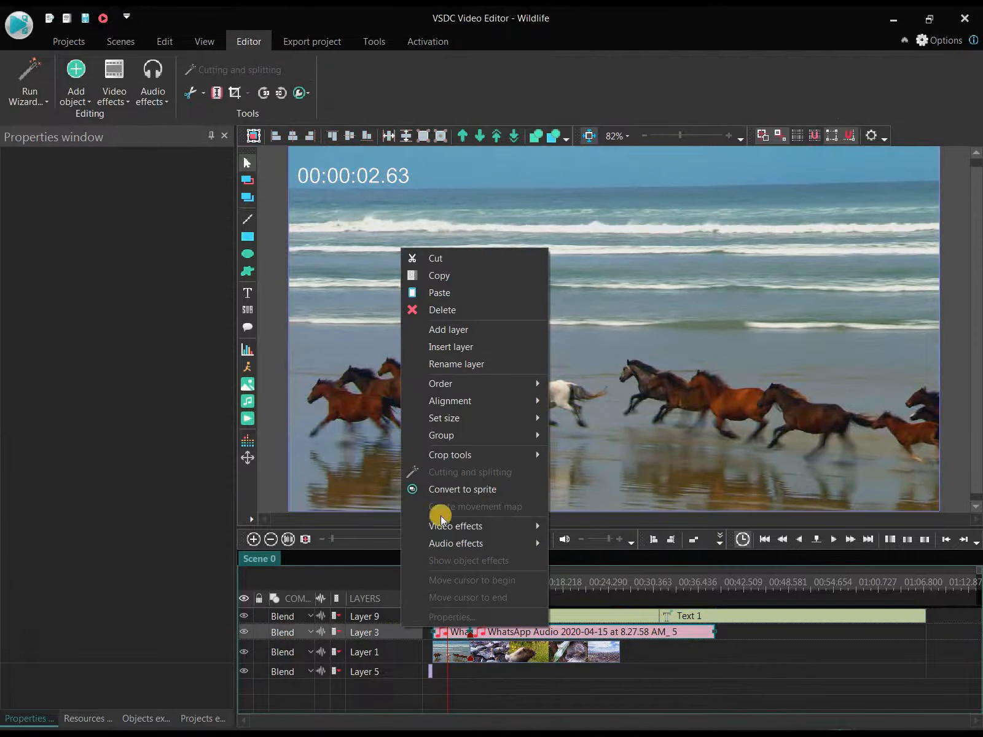
click(451, 327)
drag(550, 630, 553, 620)
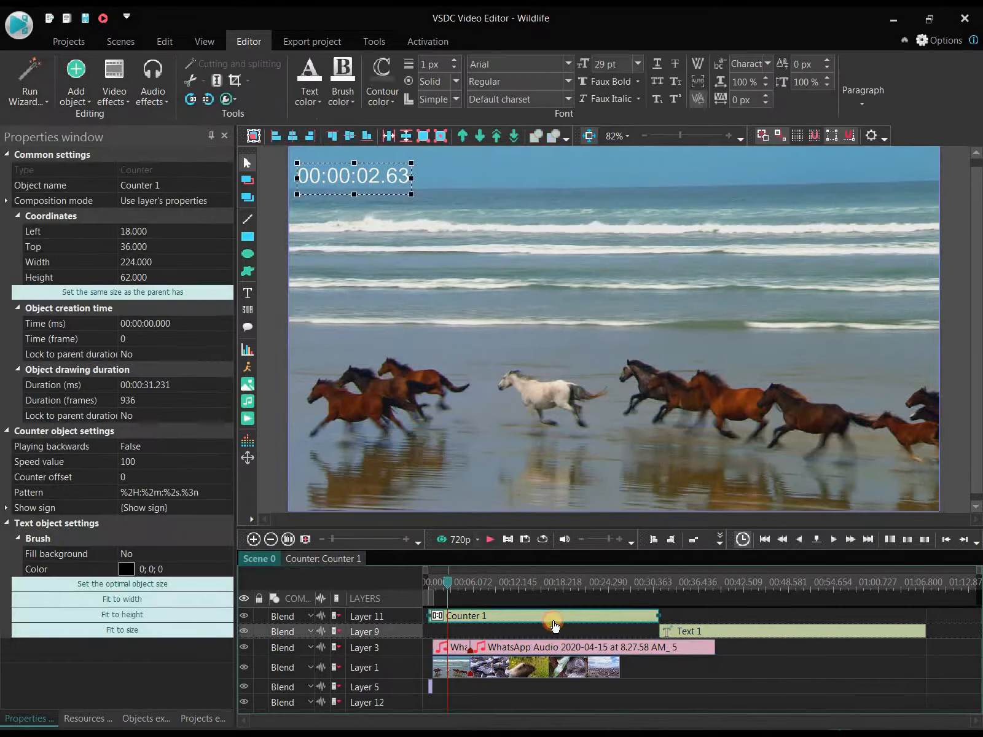
drag(694, 632, 460, 640)
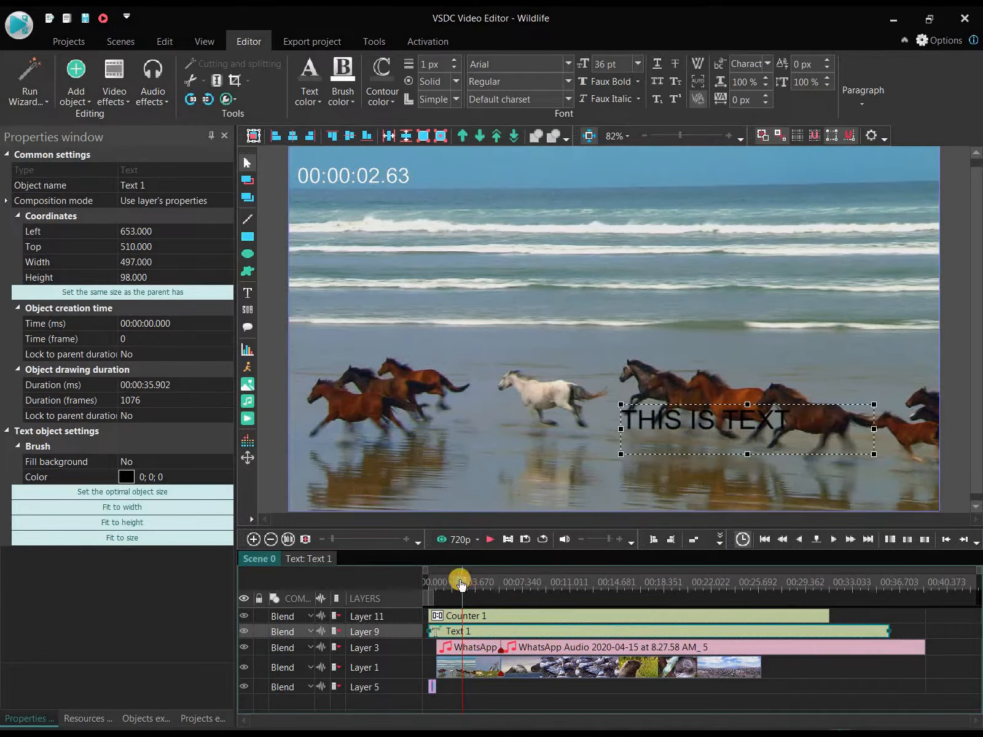
Step: Play the scene from the beginning to check the text title on its new layer, and pause the playback
drag(462, 582, 425, 579)
click(489, 540)
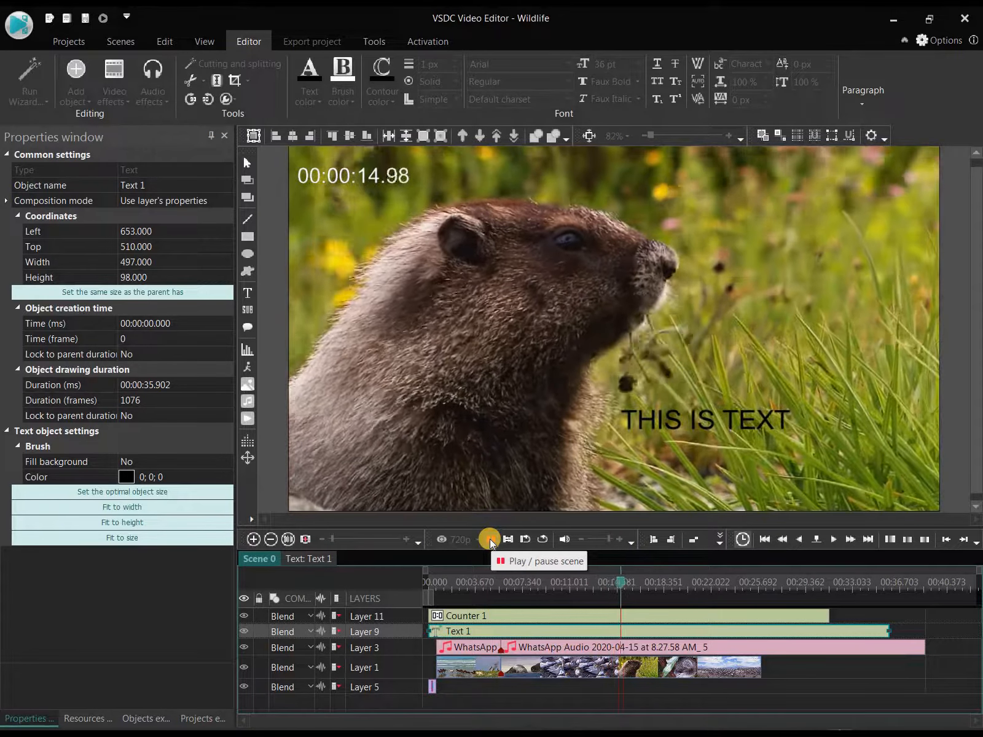
click(490, 539)
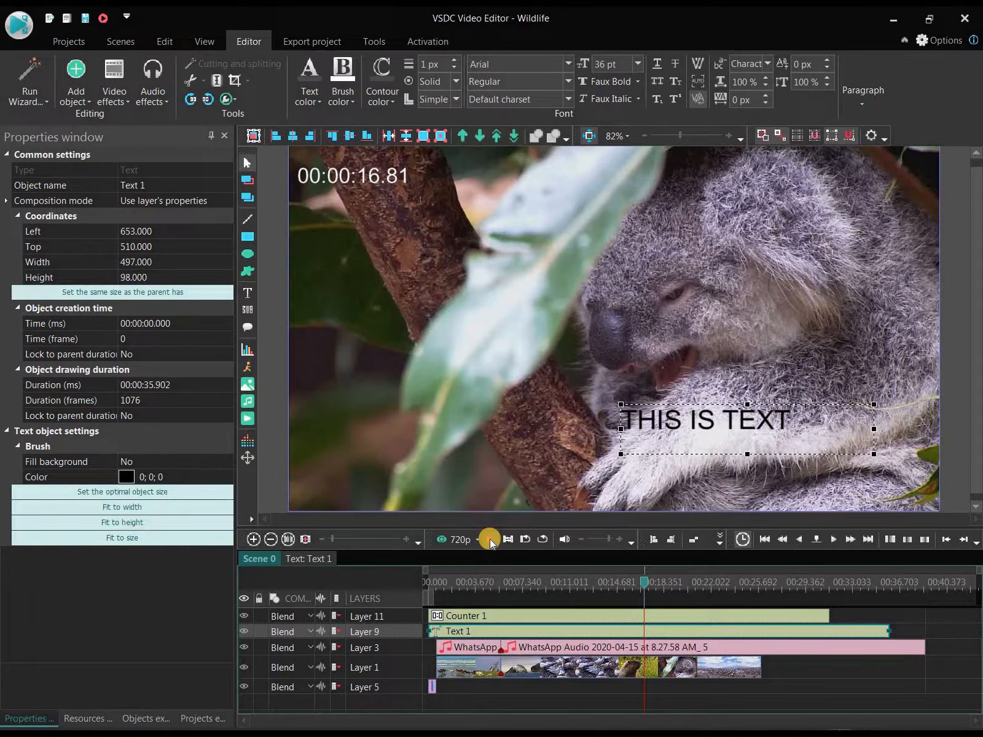